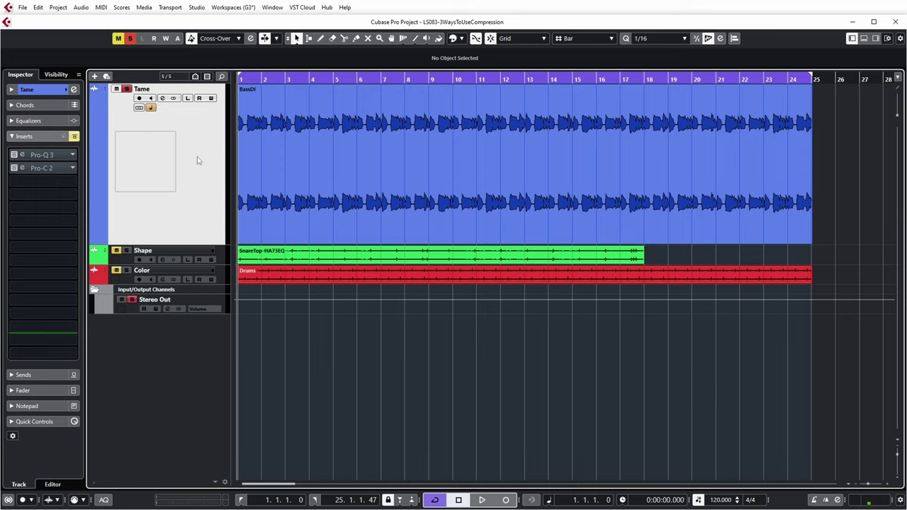
# Play the Tame bass, zoom in around the playhead and make the waveforms taller.
pyautogui.press('space')
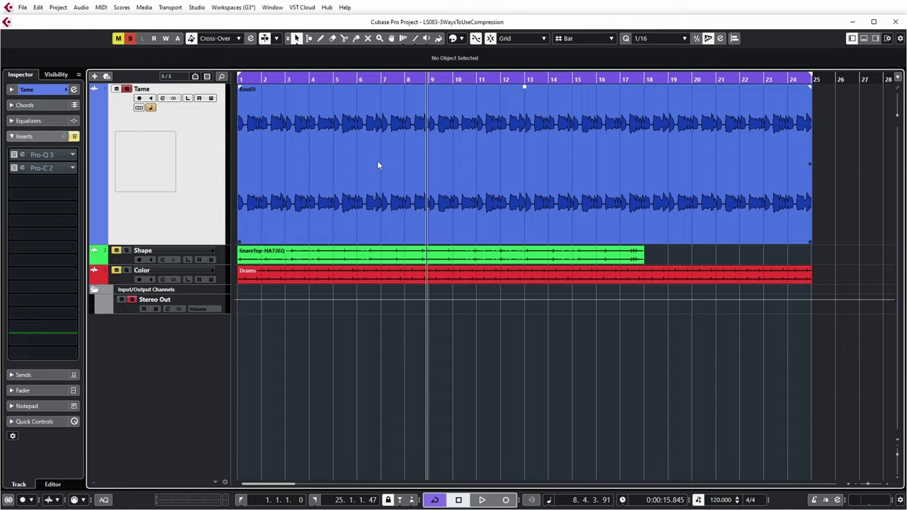
pyautogui.press('h')
pyautogui.press('h')
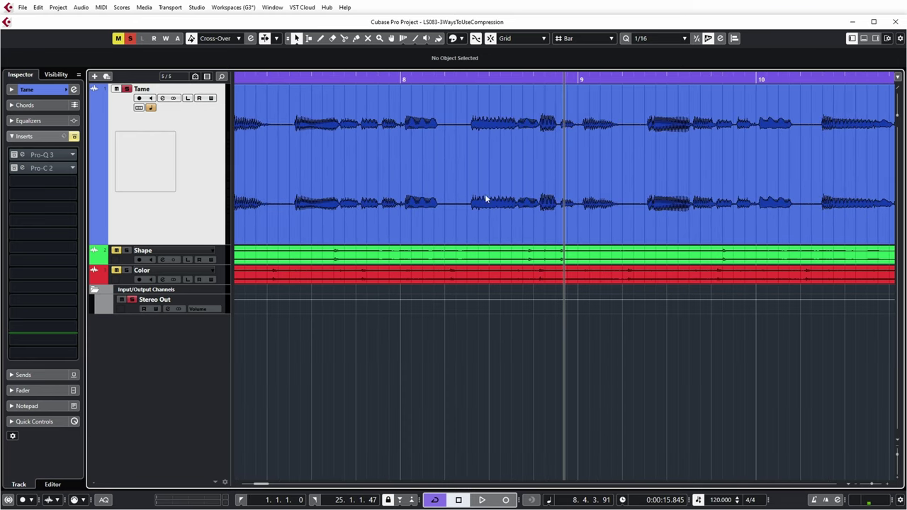
pyautogui.moveTo(898, 117); pyautogui.dragTo(902, 112)
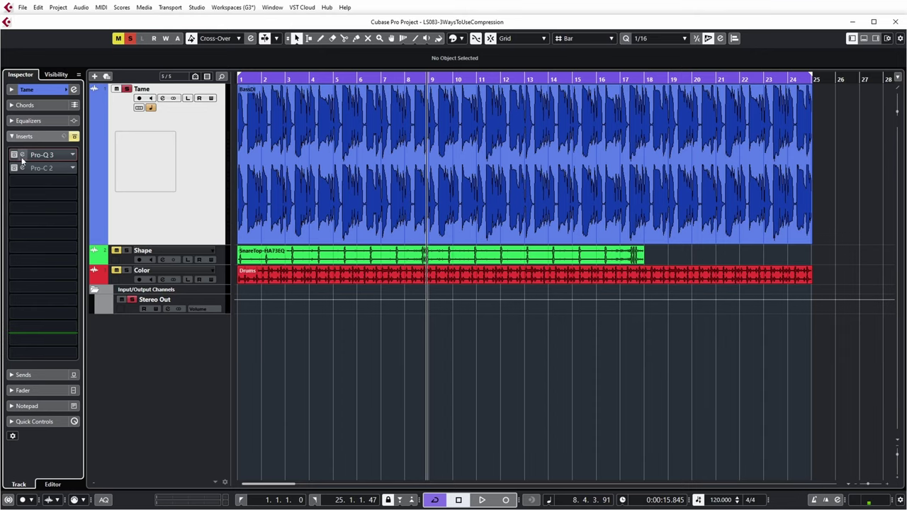
# Inspect the Tame track's Pro-Q 3 and its 82 Hz low cut, then close it.
pyautogui.click(14, 157)
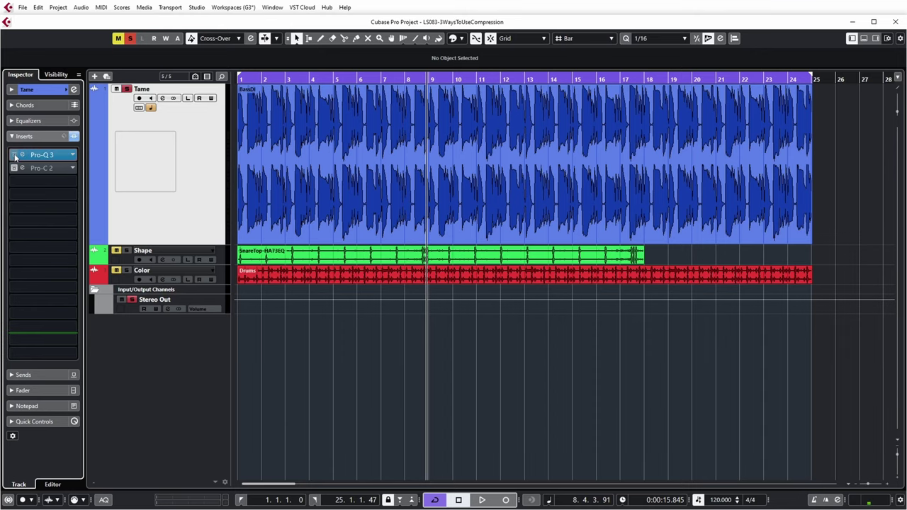
pyautogui.click(23, 155)
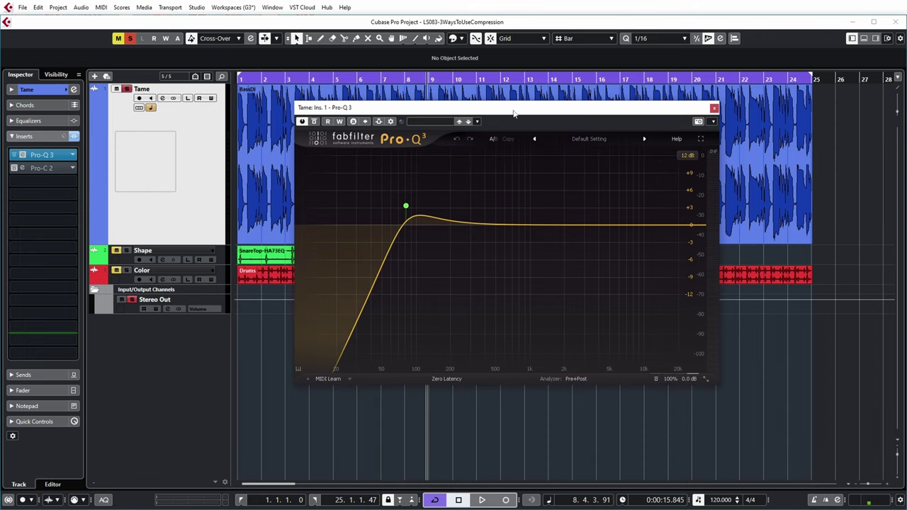
pyautogui.click(714, 108)
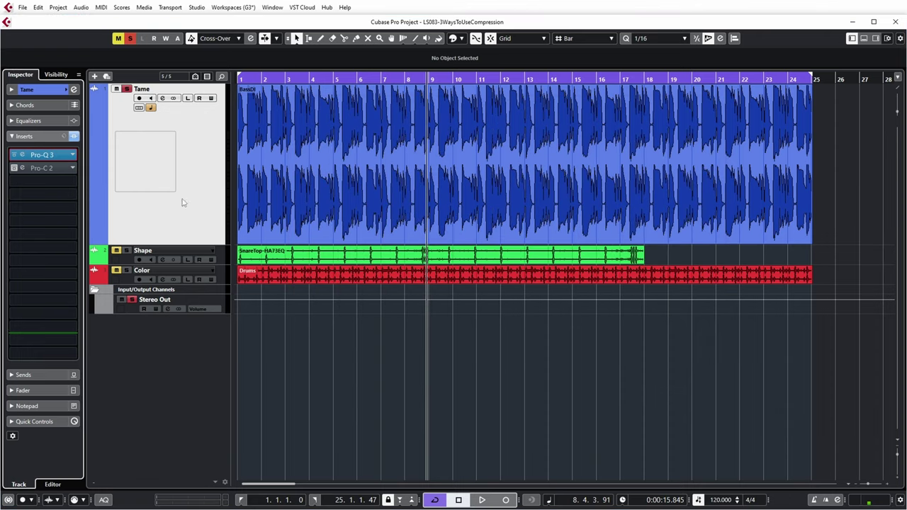
# Show Tame's Pro-C 2 compressor at Default Setting, with its window moved lower.
pyautogui.click(22, 168)
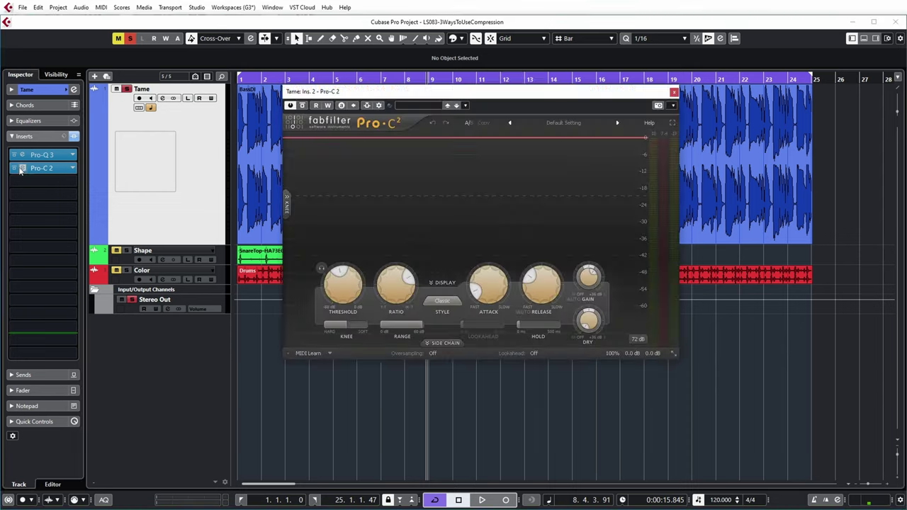
pyautogui.moveTo(489, 83); pyautogui.dragTo(507, 177)
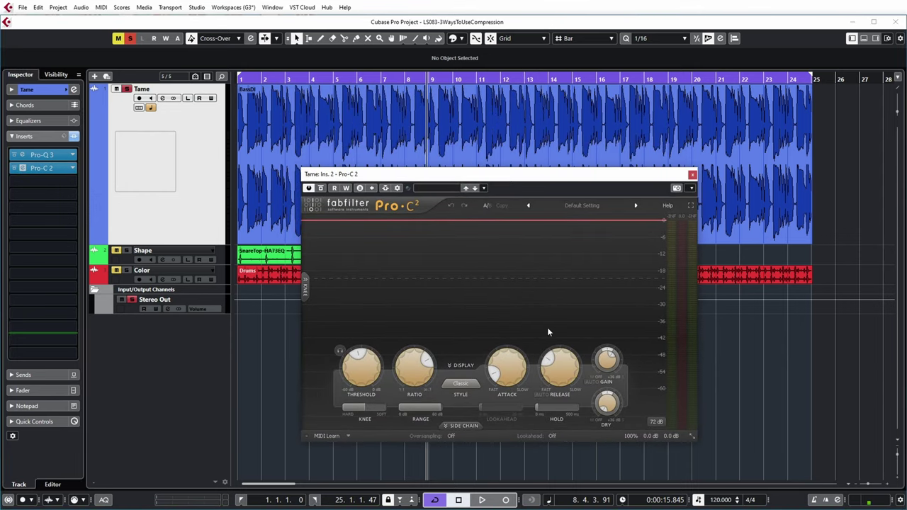
pyautogui.moveTo(407, 365)
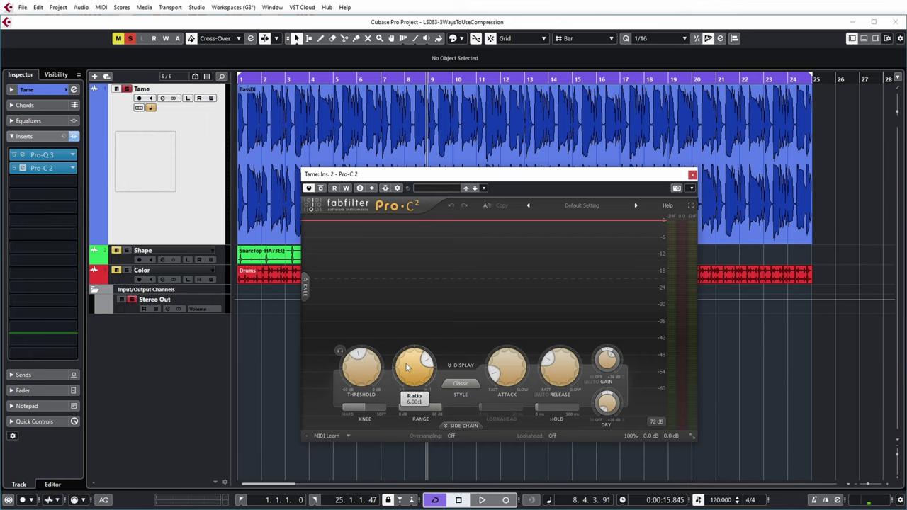
pyautogui.moveTo(504, 370)
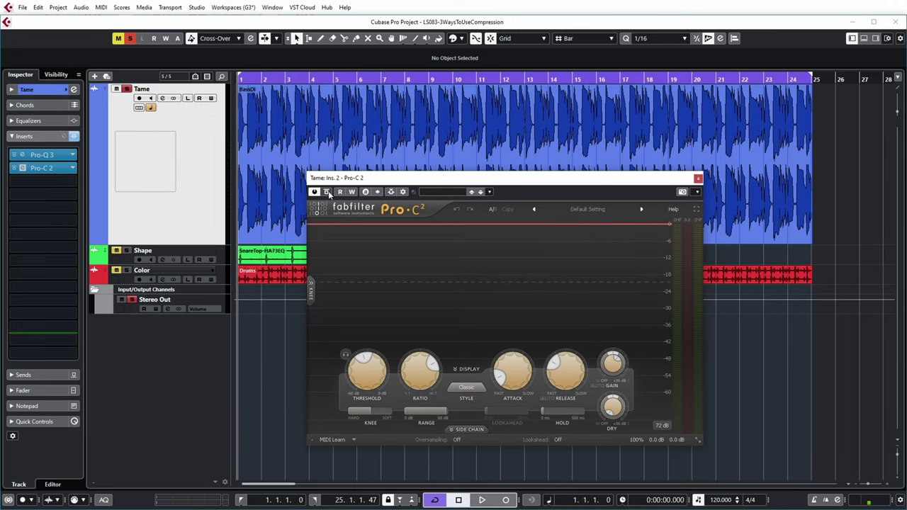
# Play the Tame bass, toggling Pro-C 2 bypass to compare, leaving compression enabled.
pyautogui.click(327, 192)
pyautogui.press('space')
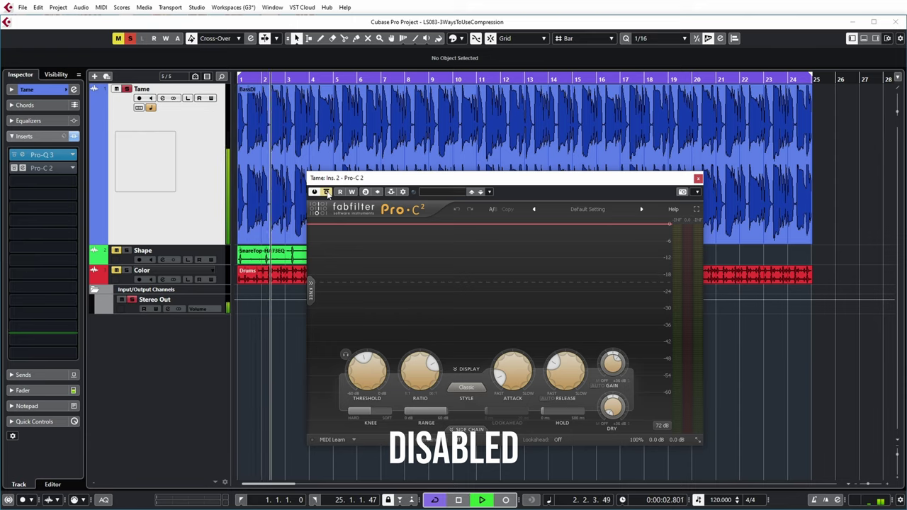
pyautogui.click(327, 192)
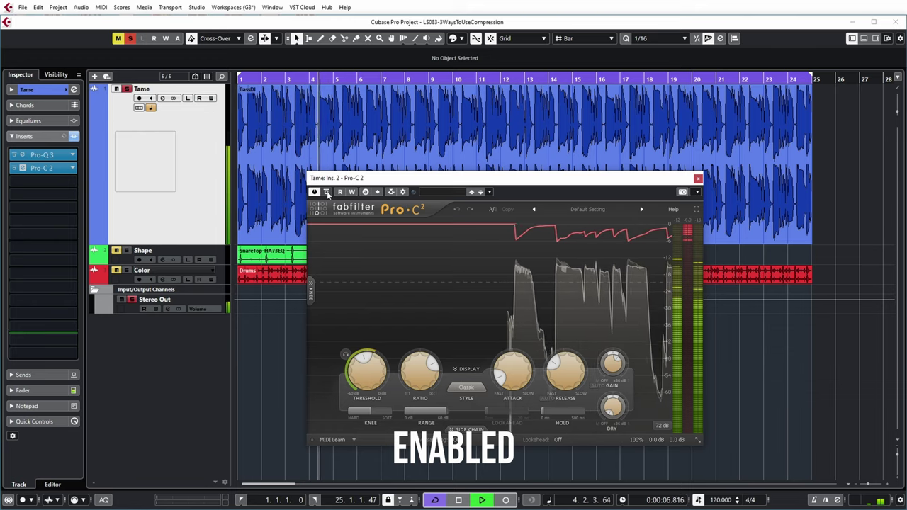
pyautogui.click(327, 192)
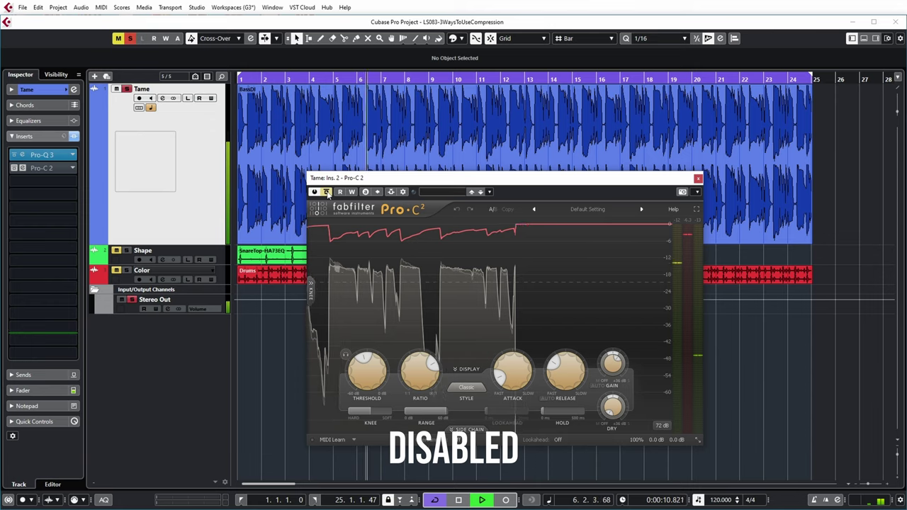
pyautogui.click(326, 192)
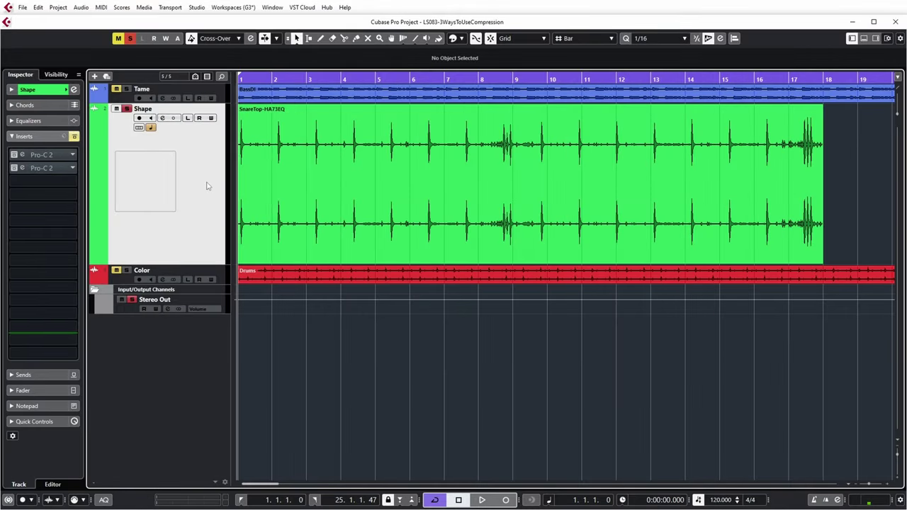
# Set the Shape track's first Pro-C 2 (Clean style) to 97.8 ms release and replay the snare from the start.
pyautogui.press('space')
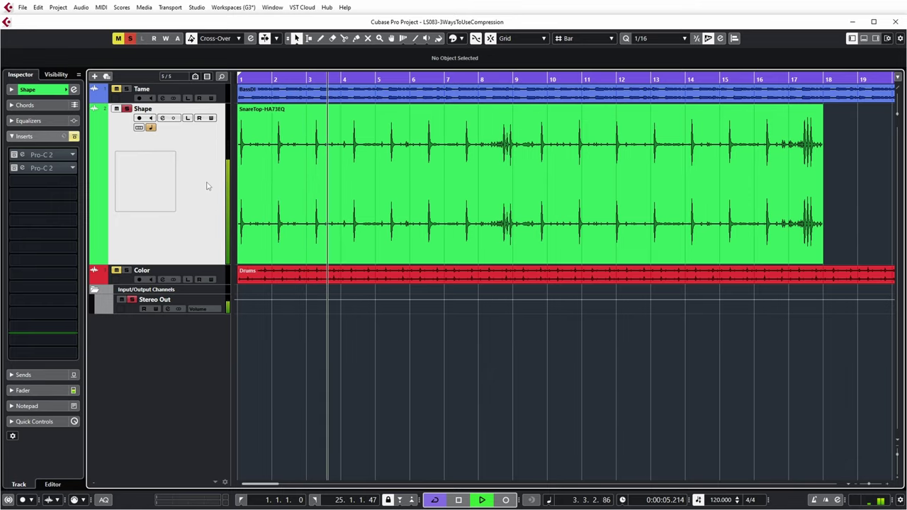
pyautogui.press('space')
pyautogui.click(23, 157)
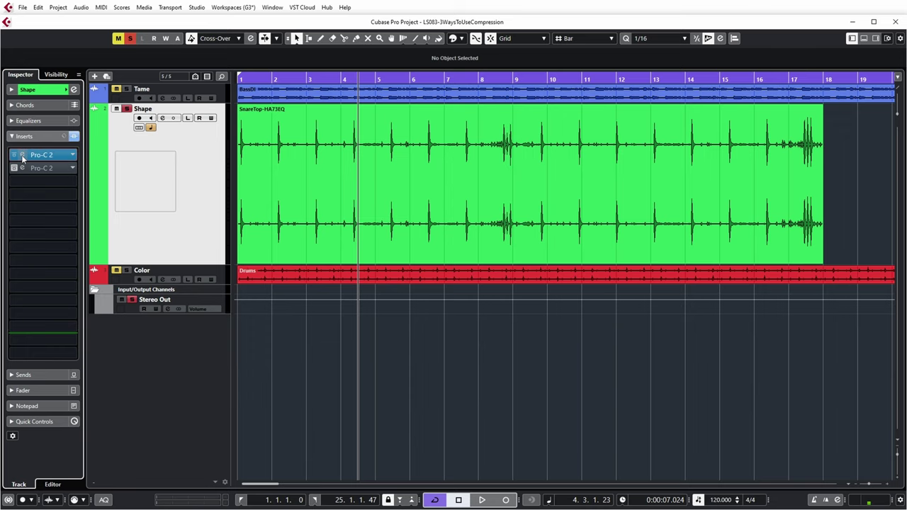
pyautogui.click(22, 157)
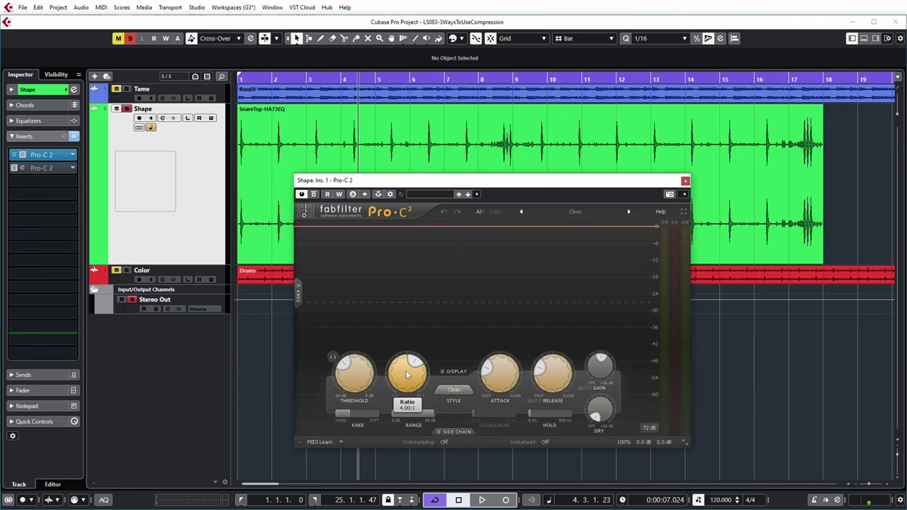
pyautogui.moveTo(505, 377)
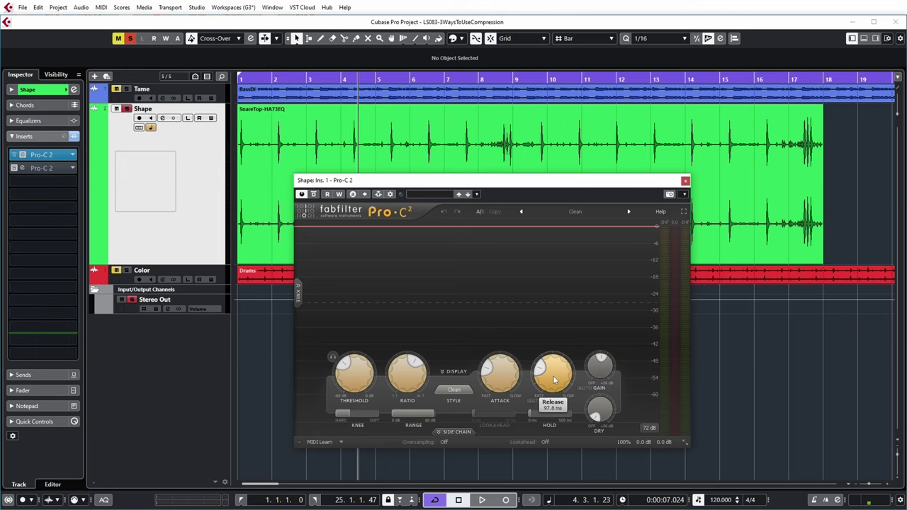
pyautogui.press('Home')
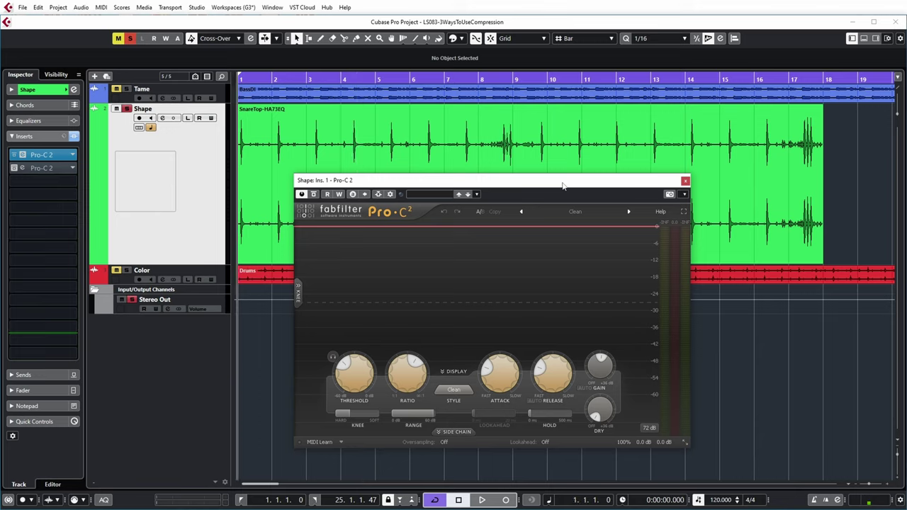
pyautogui.press('space')
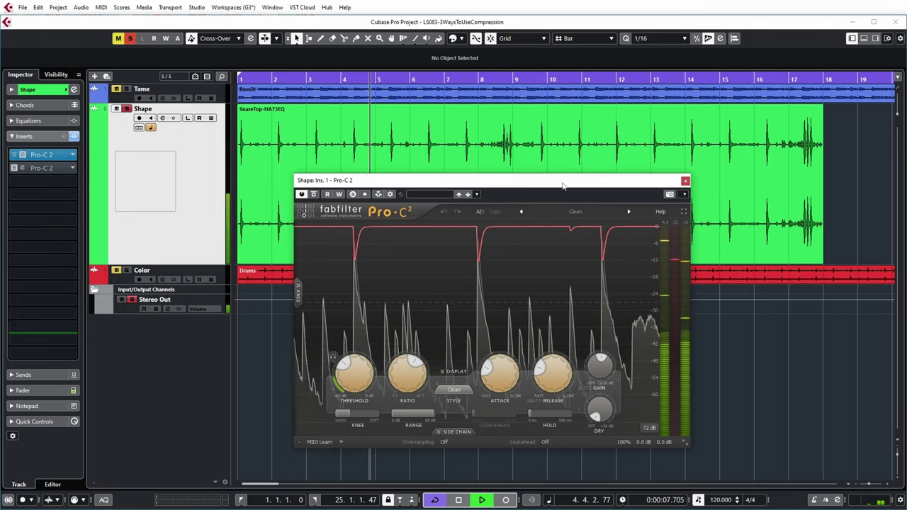
# Stop the snare playback.
pyautogui.press('space')
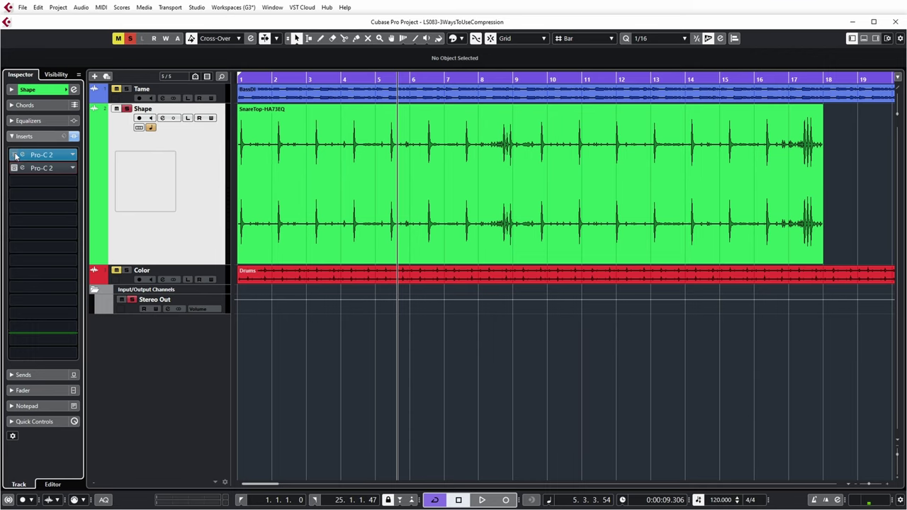
# Bypass Shape's first Pro-C 2, open the second (294.1 ms release), and play from the start.
pyautogui.click(15, 154)
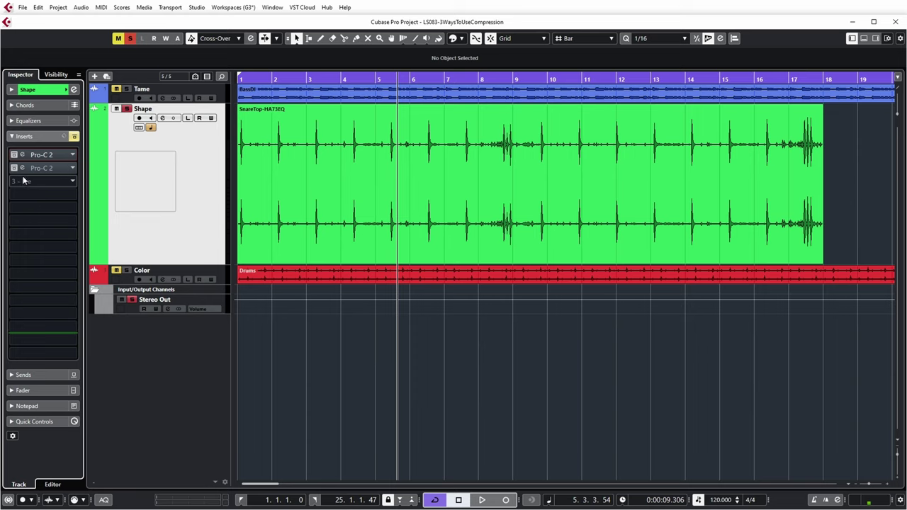
pyautogui.click(21, 168)
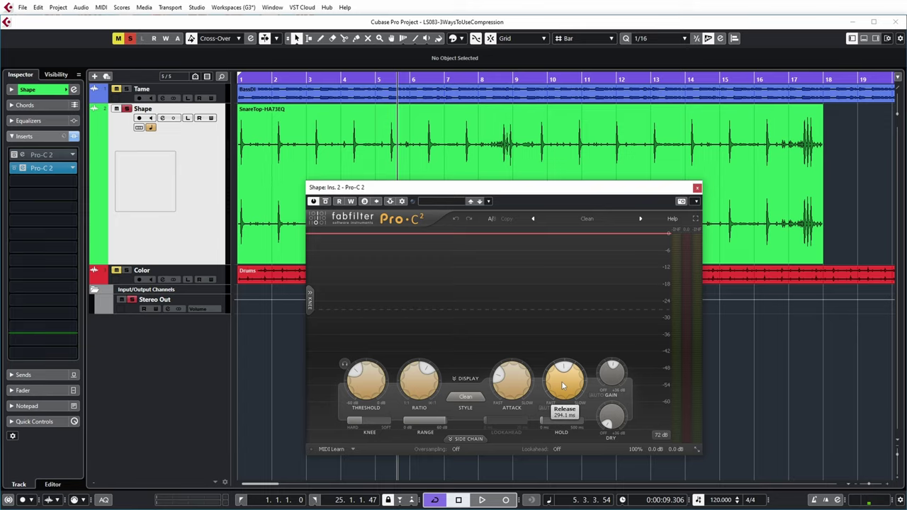
pyautogui.press('Home')
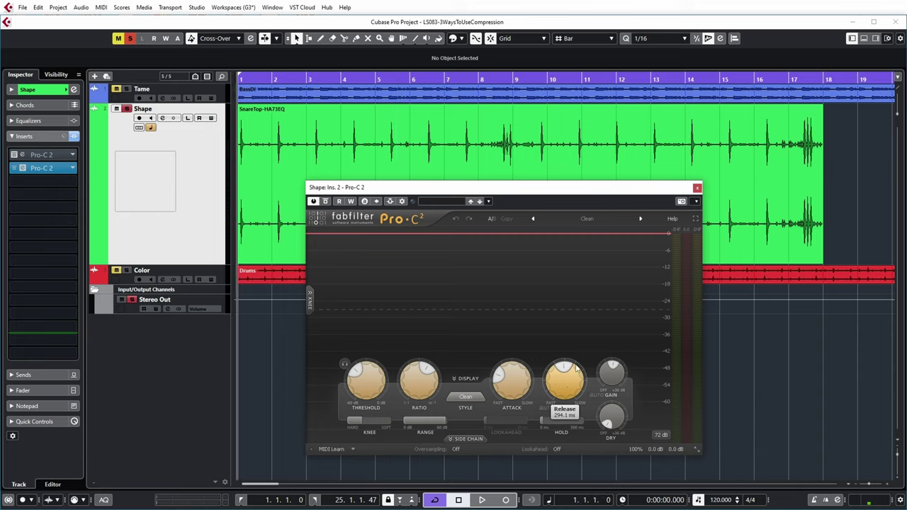
pyautogui.press('space')
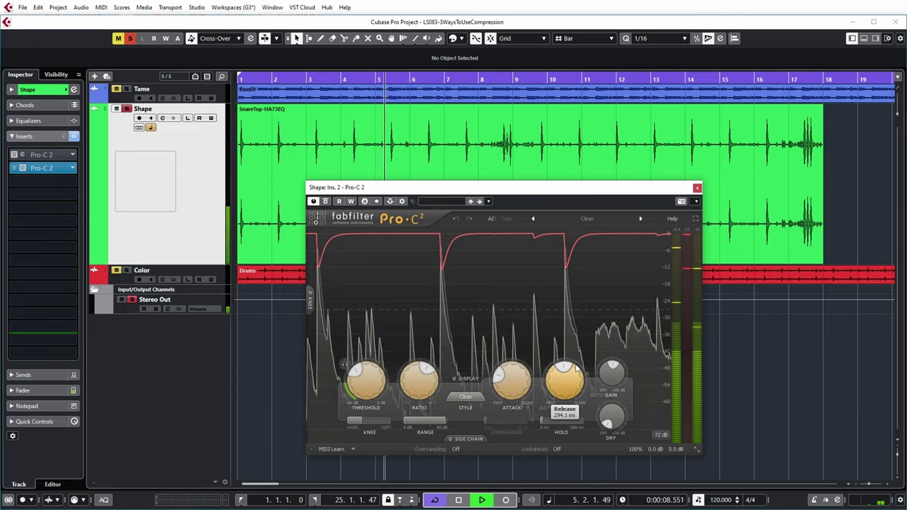
# Expand the second Pro-C 2 editor to nearly fill the screen.
pyautogui.click(695, 218)
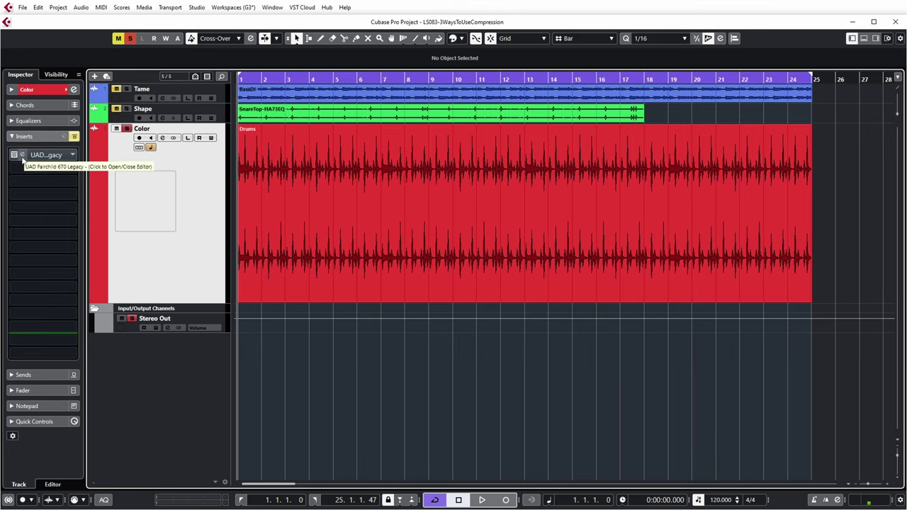
# Open the Color track's Fairchild 670 Legacy on insert 1 with the Drum Color preset.
pyautogui.click(22, 157)
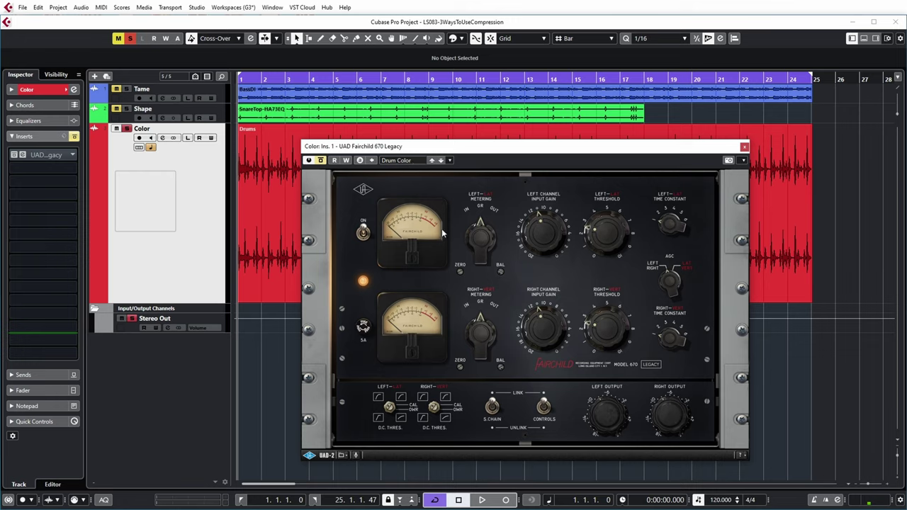
# Play the Color drums, switching the Fairchild 670 on and off repeatedly, ending re-enabled.
pyautogui.moveTo(520, 150); pyautogui.dragTo(531, 155)
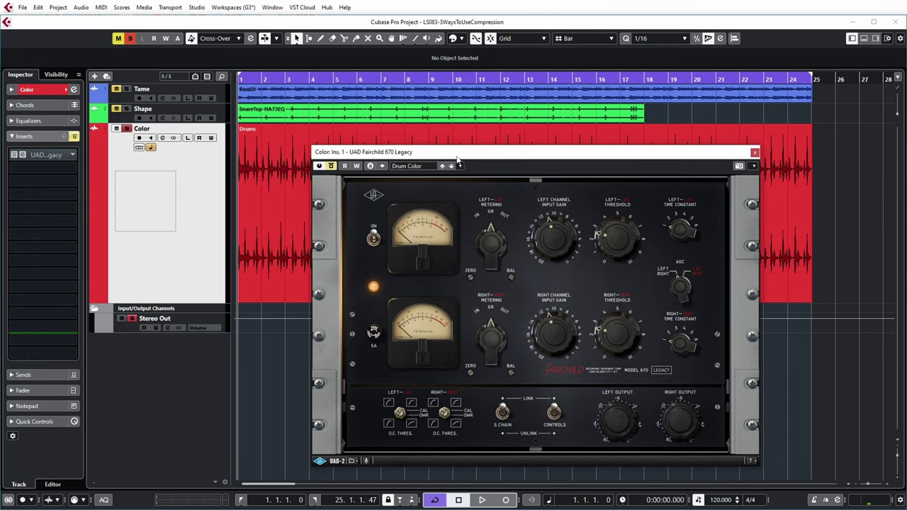
pyautogui.press('space')
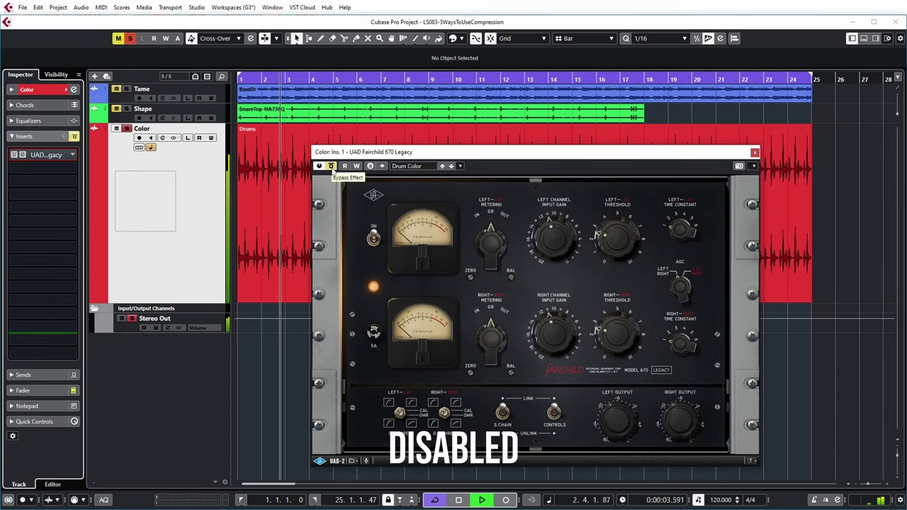
pyautogui.click(332, 168)
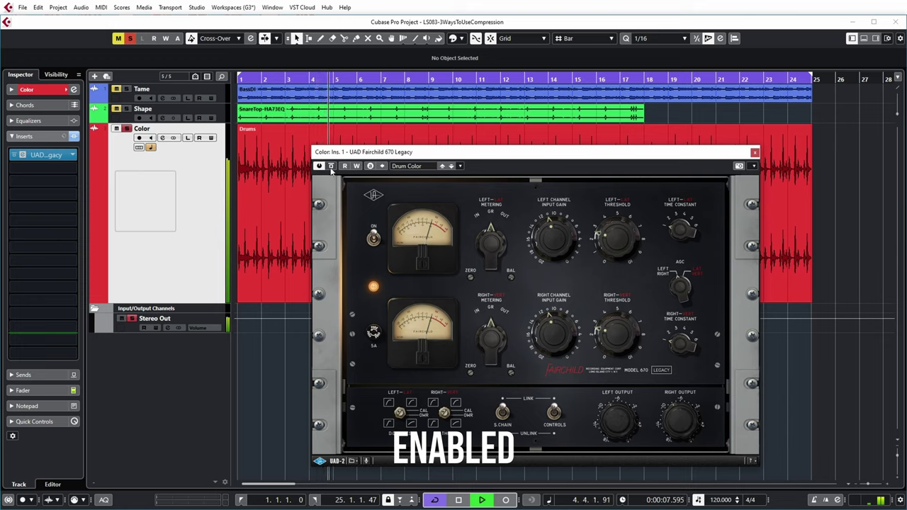
pyautogui.click(330, 168)
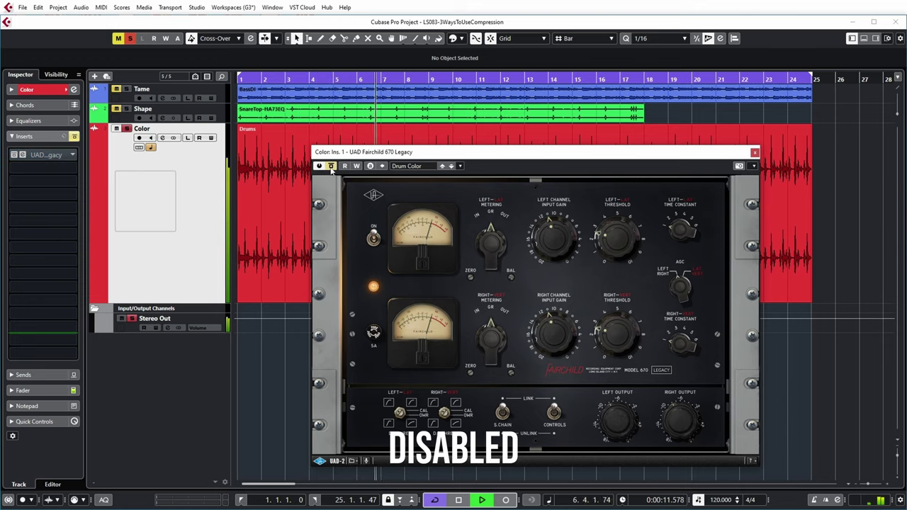
pyautogui.click(331, 168)
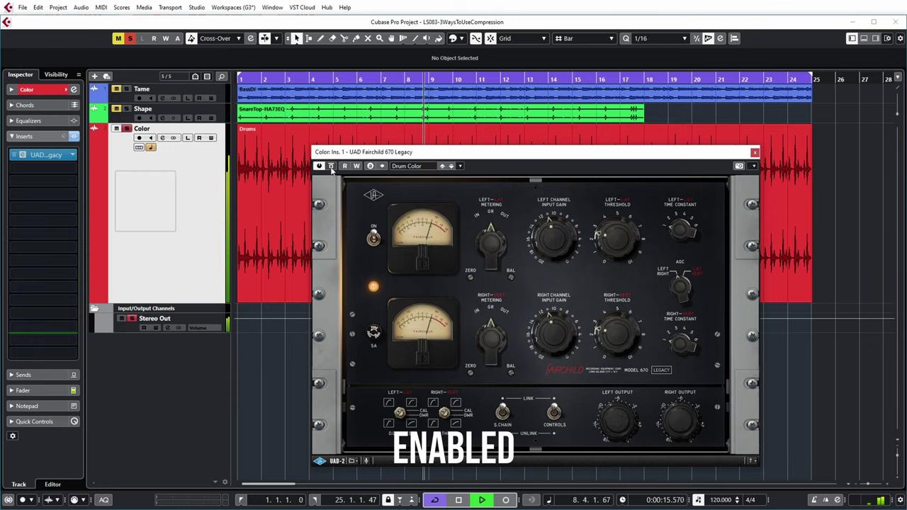
pyautogui.click(331, 167)
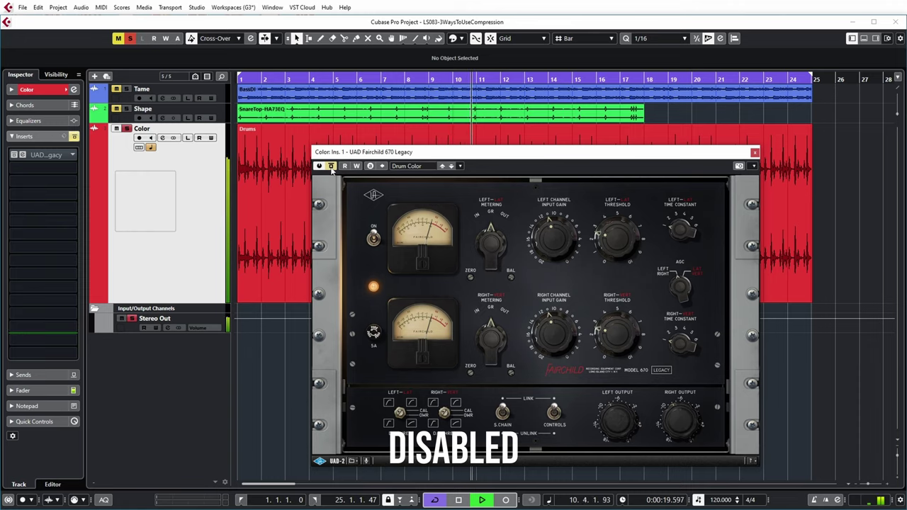
pyautogui.click(331, 167)
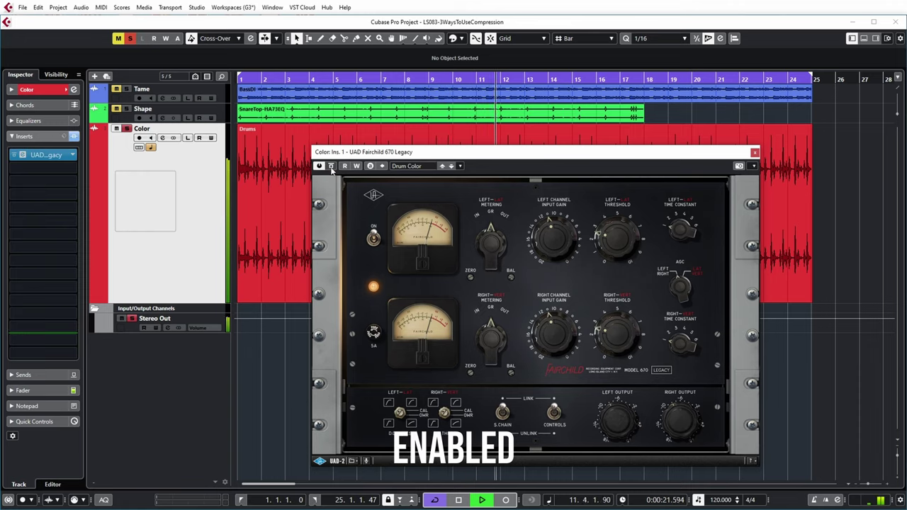